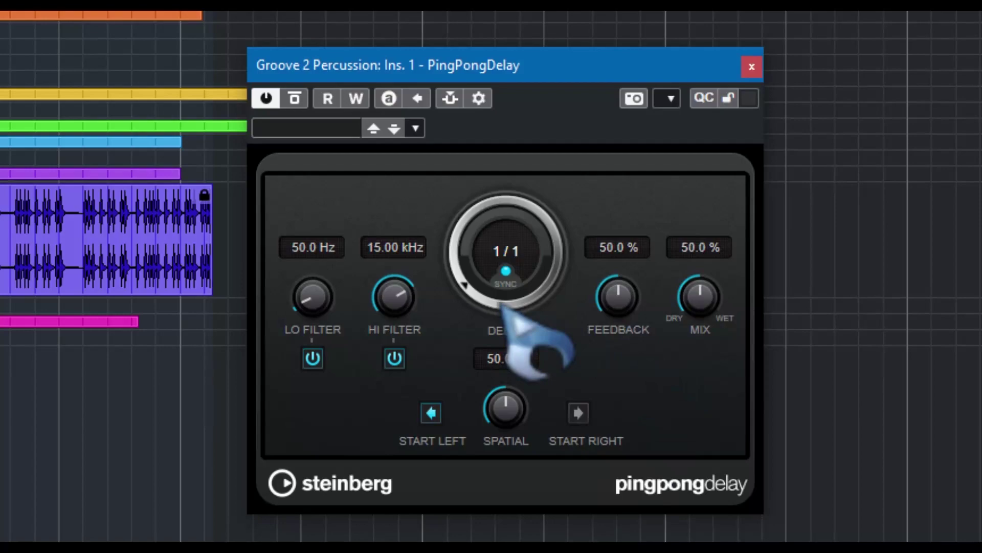
# Switch the low filter off and on again, and set its frequency to about 314.6 Hz
pyautogui.click(312, 358)
pyautogui.click(312, 358)
pyautogui.moveTo(312, 304); pyautogui.dragTo(335, 232)
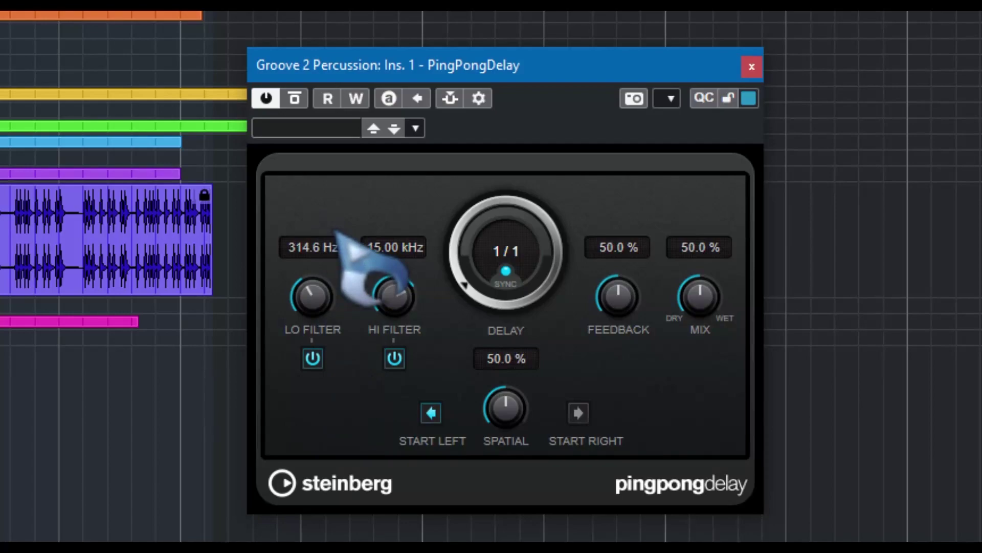
pyautogui.moveTo(318, 313)
pyautogui.mouseDown()
pyautogui.moveTo(318, 291)
pyautogui.moveTo(318, 314)
pyautogui.mouseUp()
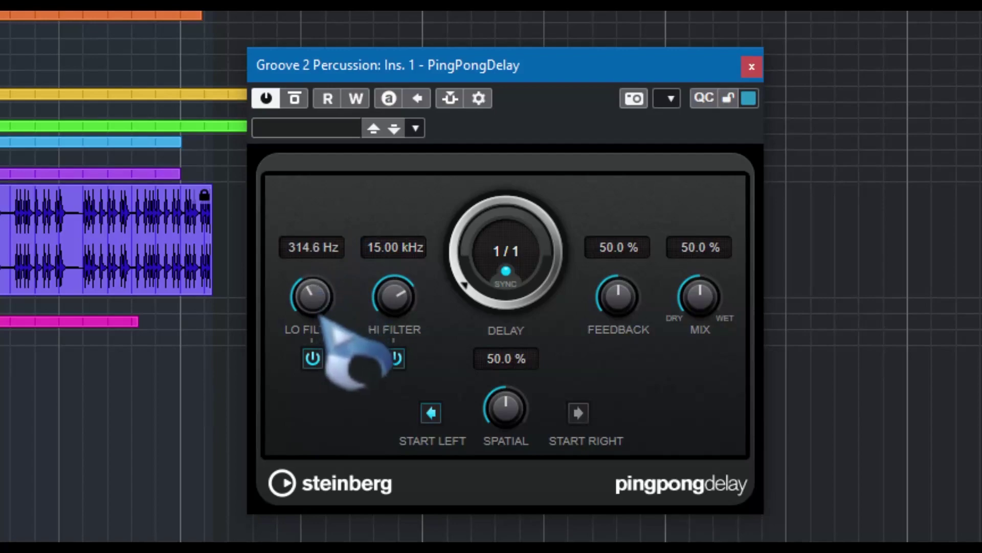
# Switch the high filter off and on again, and set its frequency to about 12.46 kHz
pyautogui.click(395, 358)
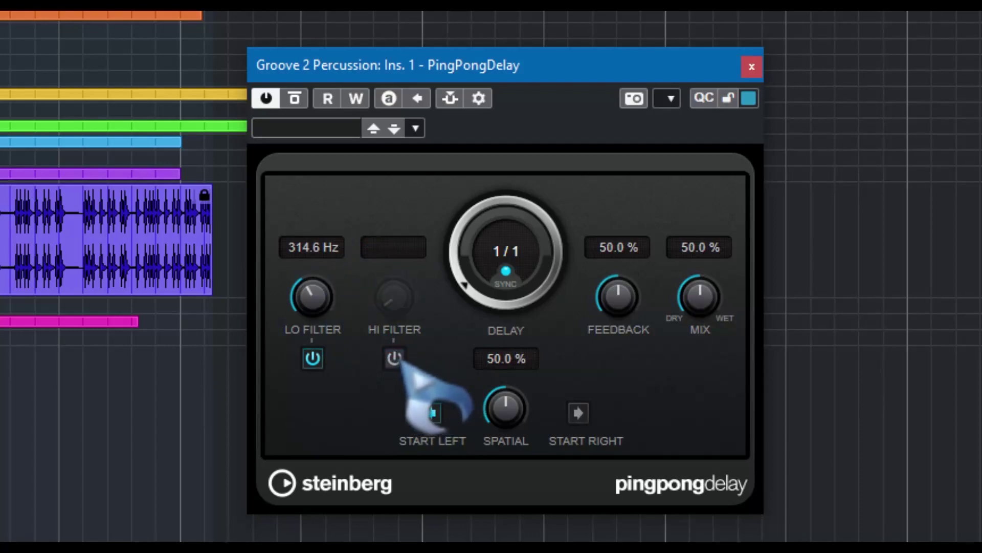
pyautogui.click(394, 358)
pyautogui.moveTo(422, 284); pyautogui.dragTo(409, 322)
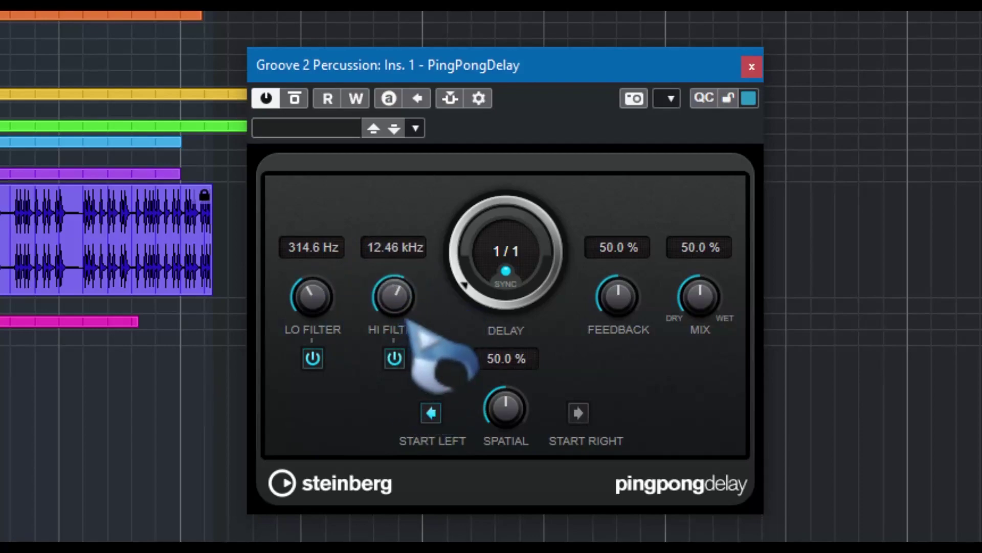
# Try different tempo-synced delay values and choose the 1/32 T note value
pyautogui.moveTo(467, 280); pyautogui.dragTo(473, 224)
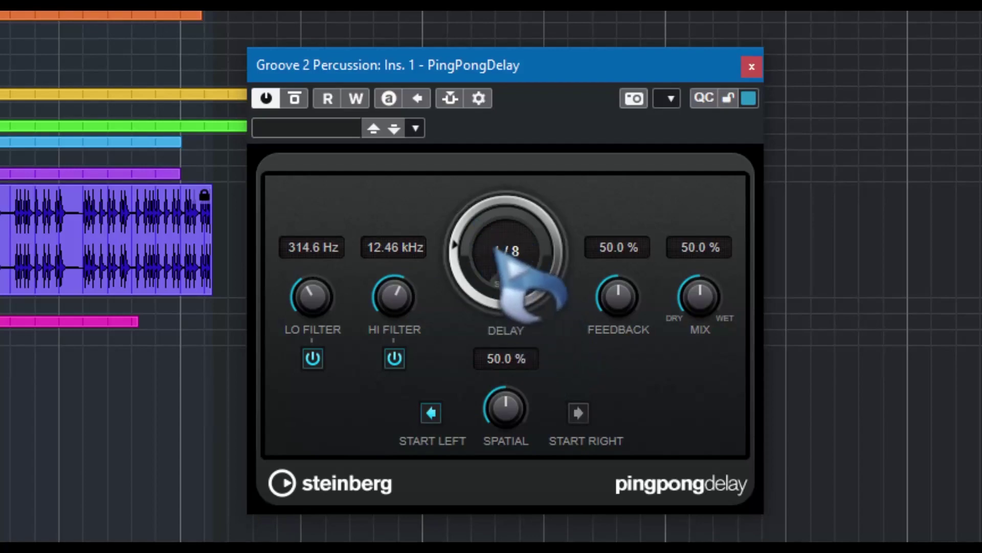
pyautogui.click(467, 212)
pyautogui.click(524, 252)
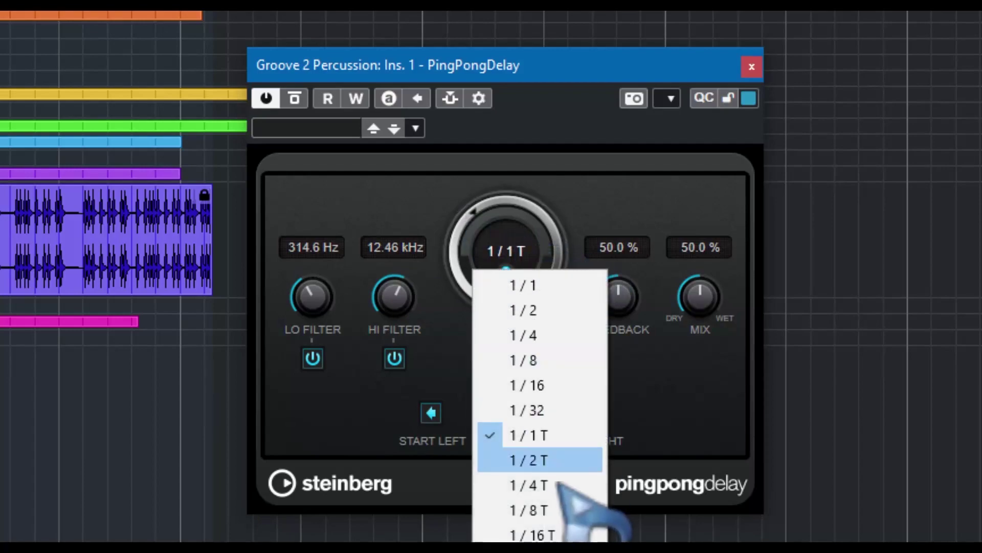
pyautogui.click(532, 550)
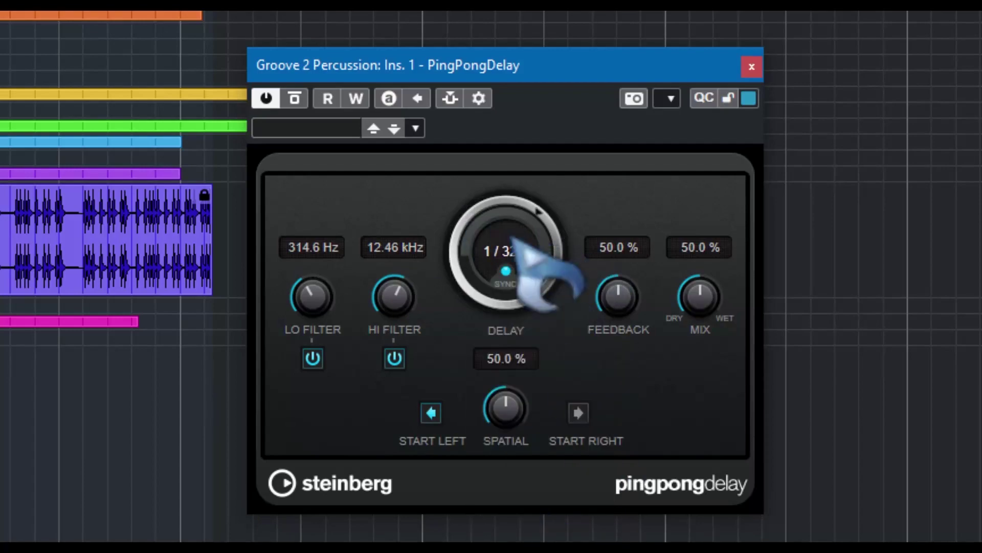
# Turn off tempo sync and set the free-running delay time to about 1825 ms
pyautogui.click(505, 273)
pyautogui.moveTo(467, 255); pyautogui.dragTo(501, 11)
pyautogui.moveTo(565, 13); pyautogui.dragTo(622, 289)
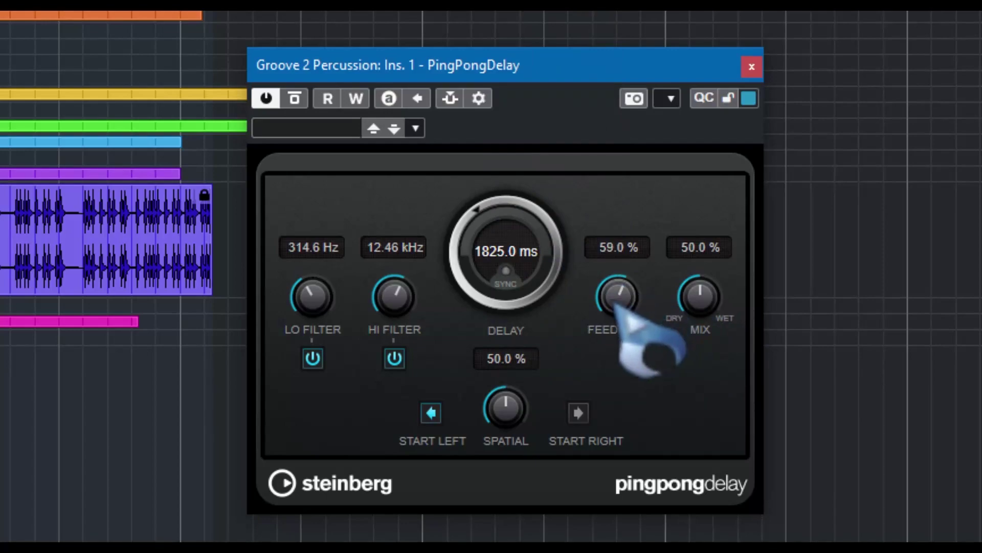
# Set the delay feedback to about 73.5% and the dry/wet mix to about 44%
pyautogui.moveTo(616, 293); pyautogui.dragTo(631, 296)
pyautogui.moveTo(697, 297); pyautogui.dragTo(700, 315)
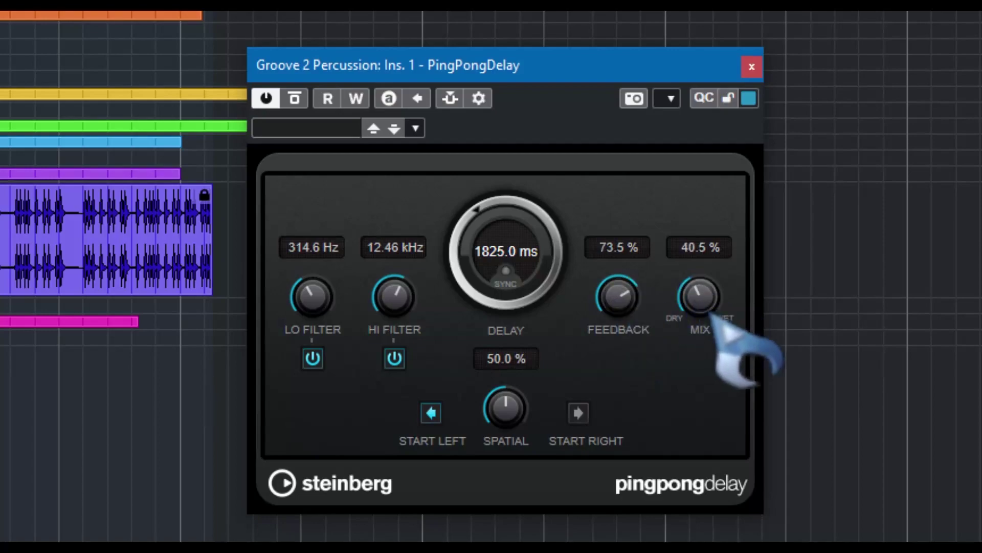
pyautogui.moveTo(718, 315)
pyautogui.mouseDown()
pyautogui.moveTo(704, 163)
pyautogui.moveTo(704, 315)
pyautogui.moveTo(719, 318)
pyautogui.moveTo(711, 311)
pyautogui.mouseUp()
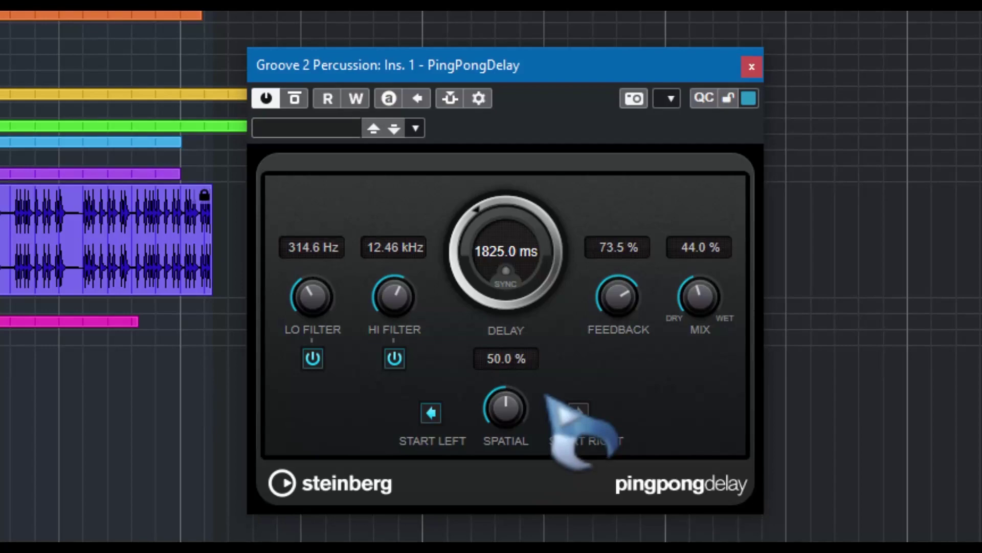
# Set the spatial width to 100% and make the delay repeats start on the right side
pyautogui.moveTo(537, 392); pyautogui.dragTo(537, 313)
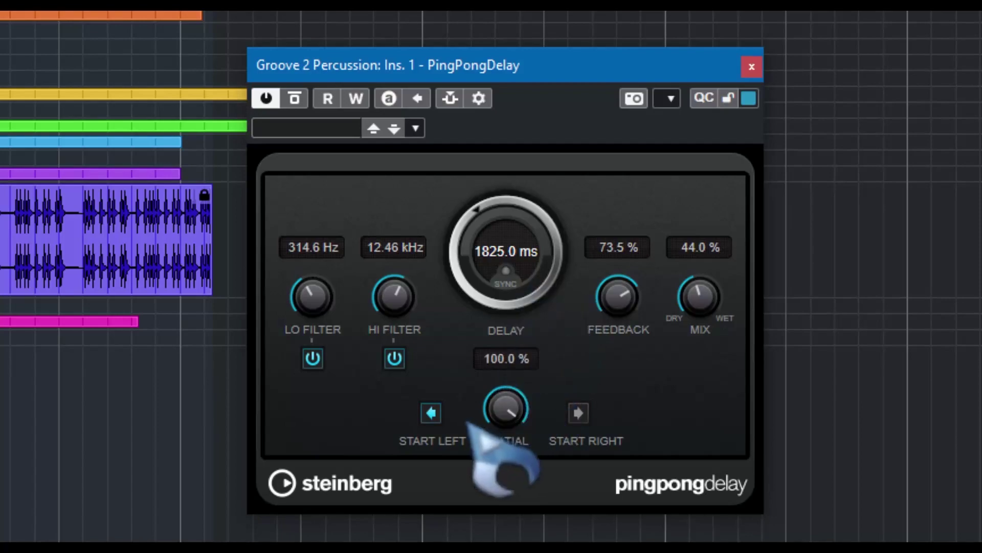
pyautogui.click(578, 413)
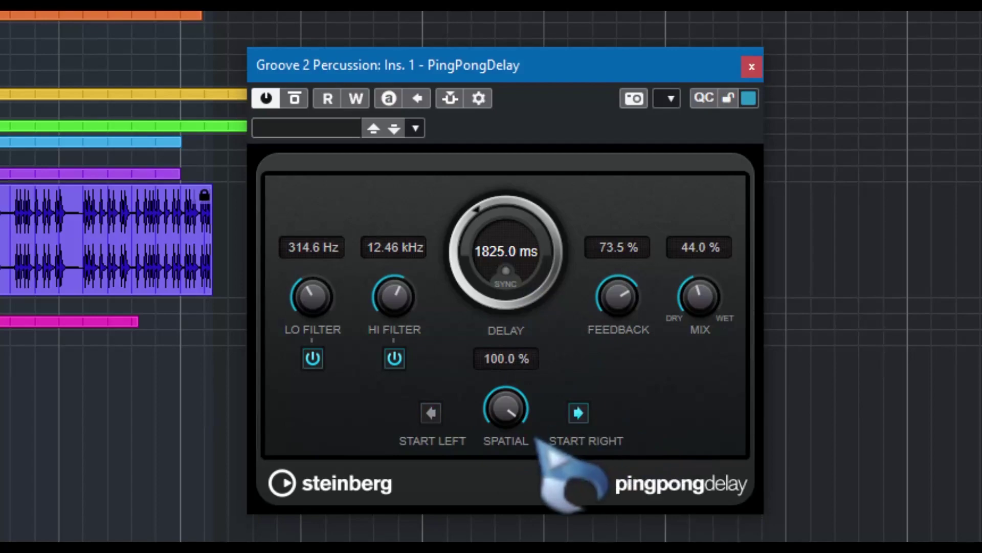
pyautogui.click(431, 412)
pyautogui.click(578, 413)
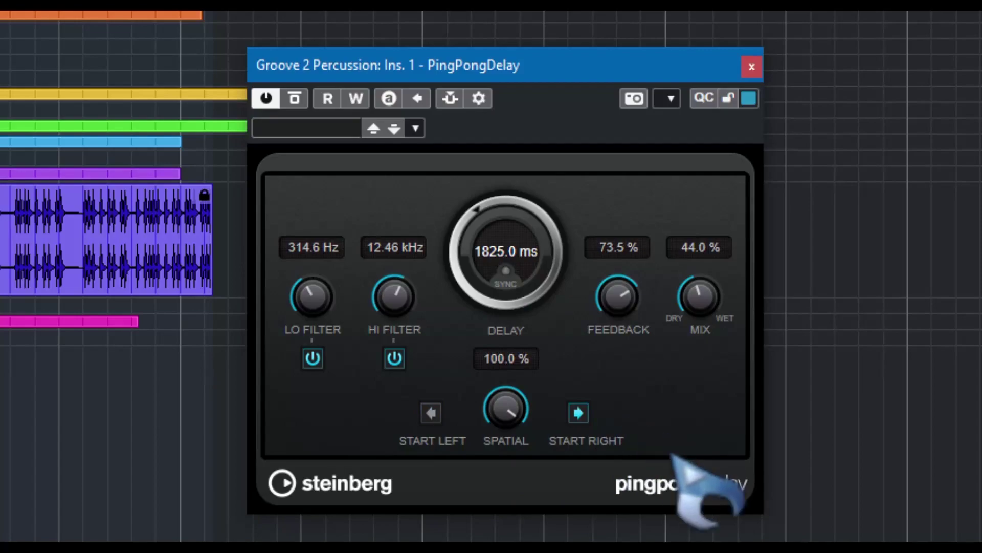
# Browse the plug-in's preset list and load the You Too preset
pyautogui.click(346, 128)
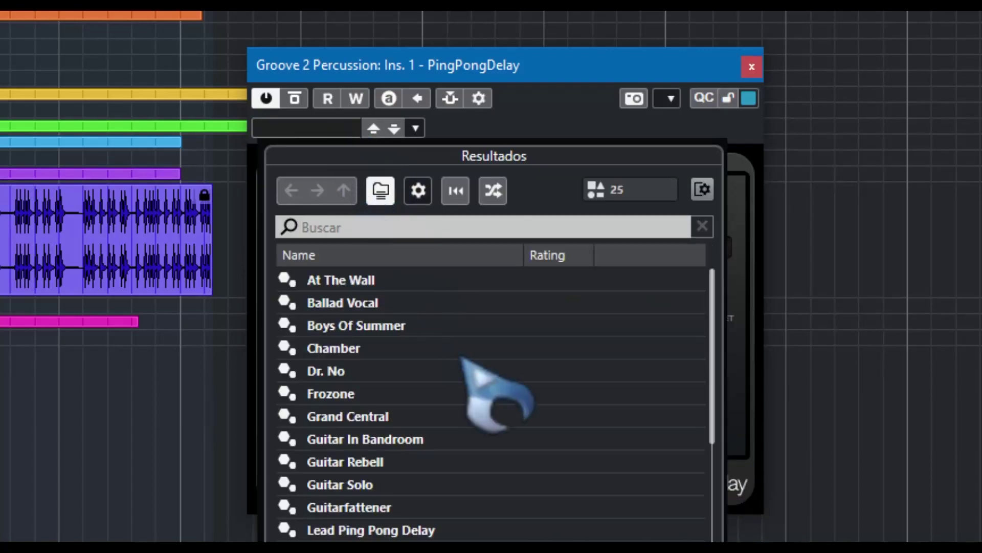
pyautogui.scroll(-5, 463, 352)
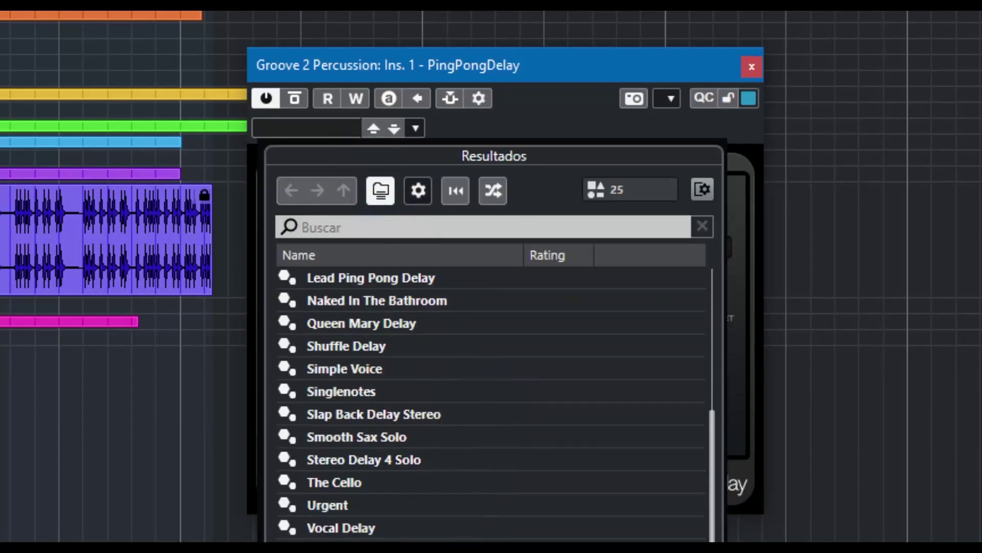
pyautogui.scroll(5, 351, 428)
pyautogui.scroll(-4, 377, 466)
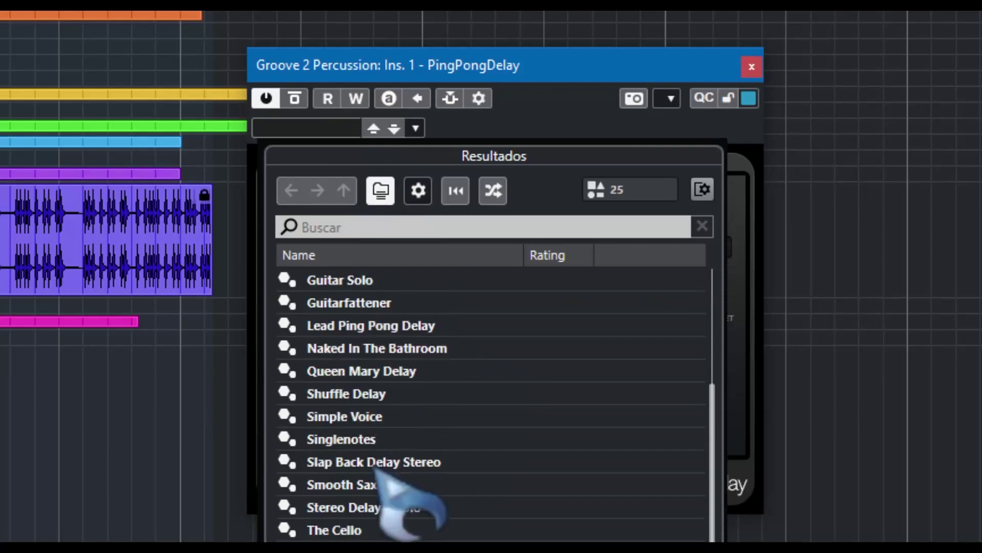
pyautogui.press('Escape')
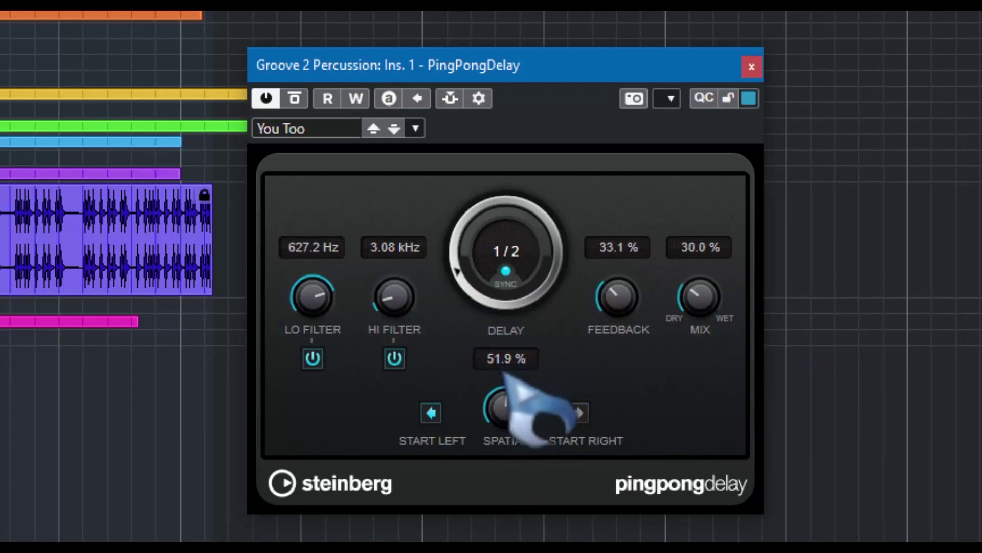
# Adjust the You Too preset with high filter 12.95 kHz, low filter 402.1 Hz, repeats starting right and a lower spatial amount
pyautogui.moveTo(399, 308); pyautogui.dragTo(398, 197)
pyautogui.moveTo(312, 297); pyautogui.dragTo(315, 382)
pyautogui.click(578, 413)
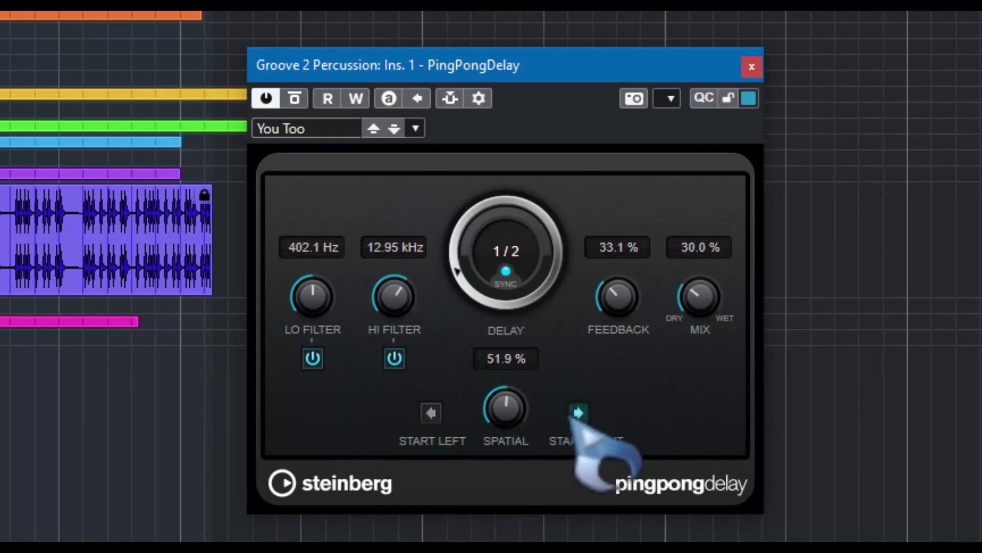
pyautogui.moveTo(508, 402); pyautogui.dragTo(504, 478)
# Load the Lead Ping Pong Delay preset from the preset list and close the list
pyautogui.click(329, 130)
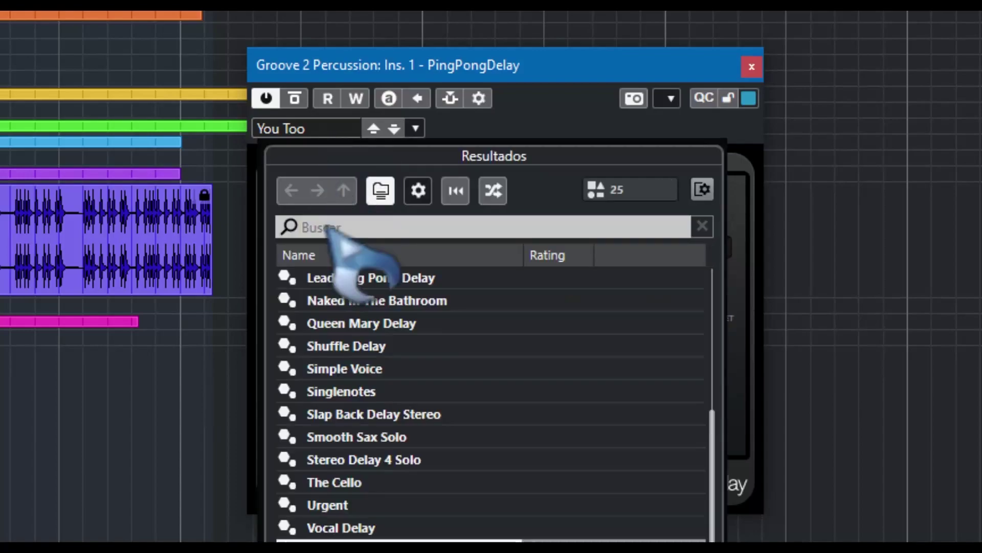
pyautogui.click(389, 277)
pyautogui.click(544, 120)
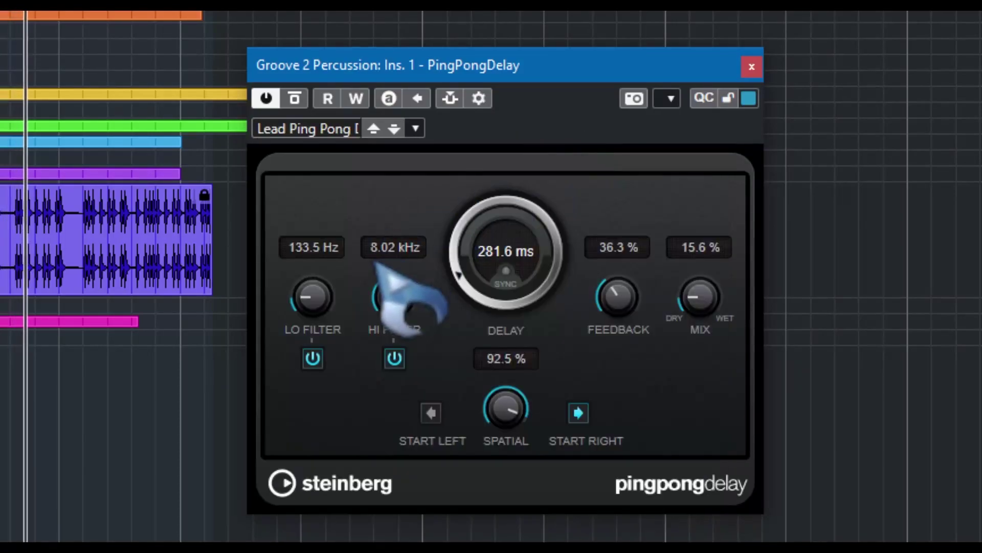
# Step forward through the presets one at a time during playback, from Naked In The Bathroom to The Cello
pyautogui.click(398, 132)
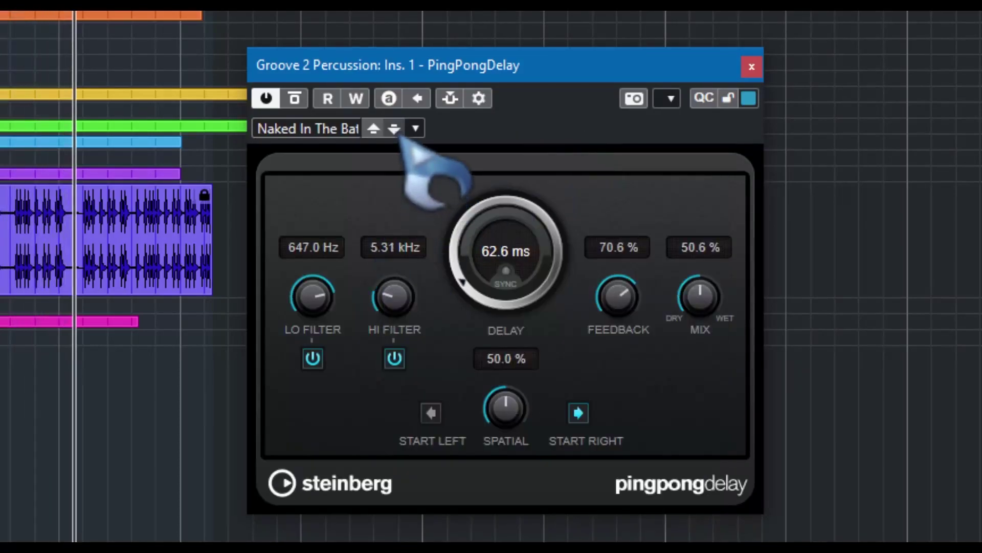
pyautogui.click(396, 131)
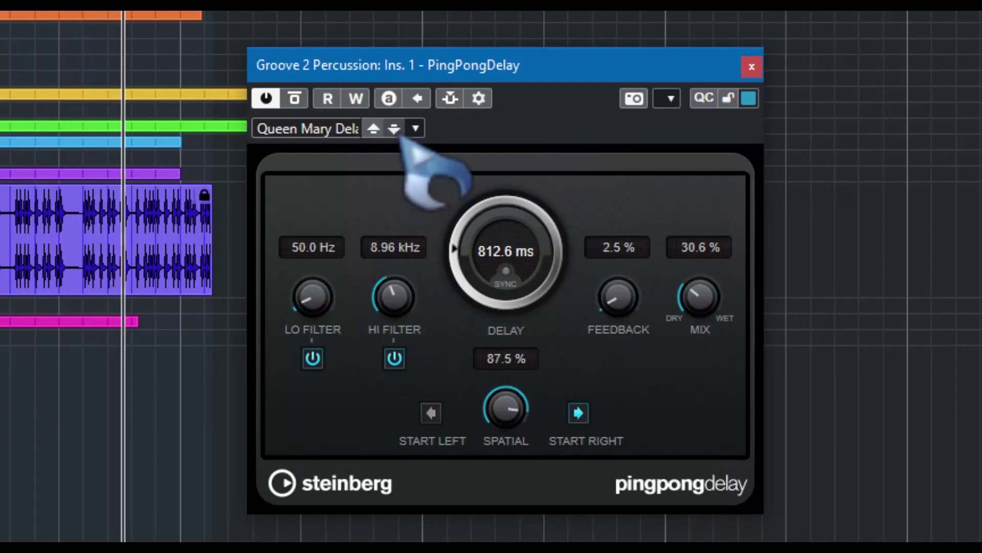
pyautogui.click(395, 131)
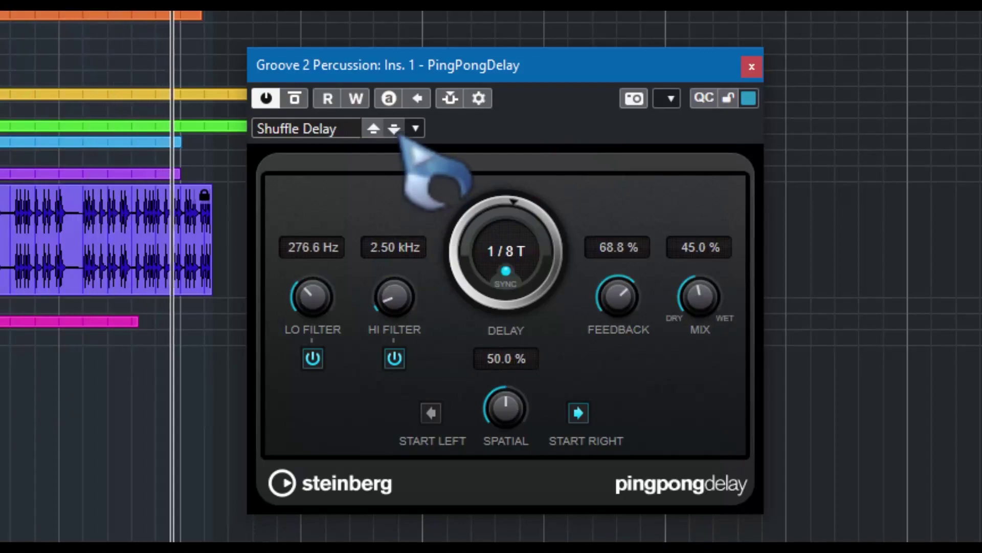
pyautogui.click(395, 131)
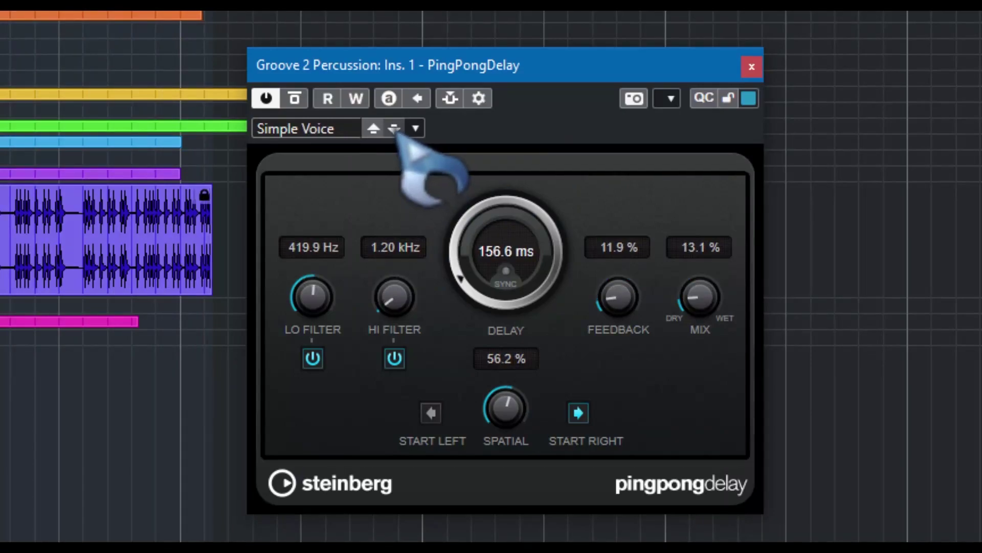
pyautogui.click(395, 131)
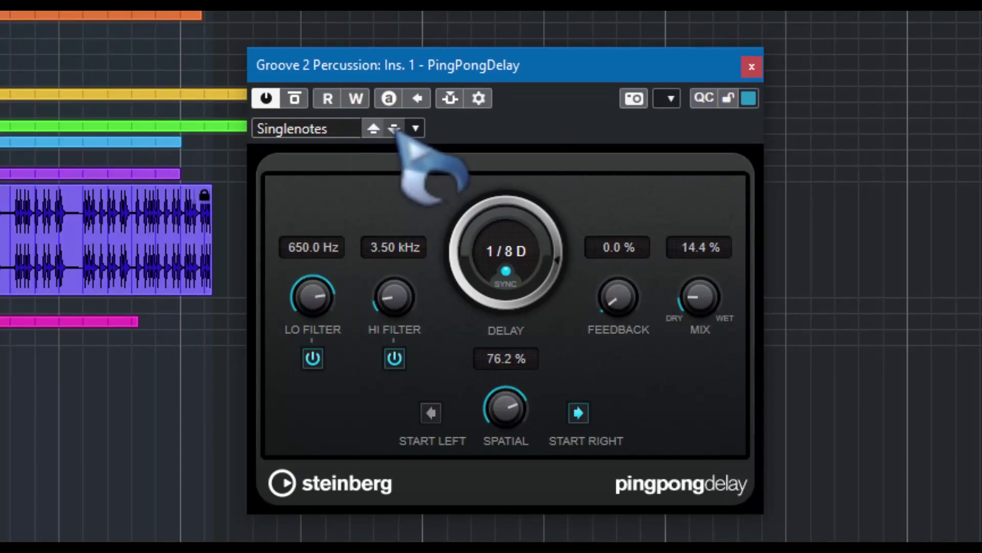
pyautogui.click(395, 131)
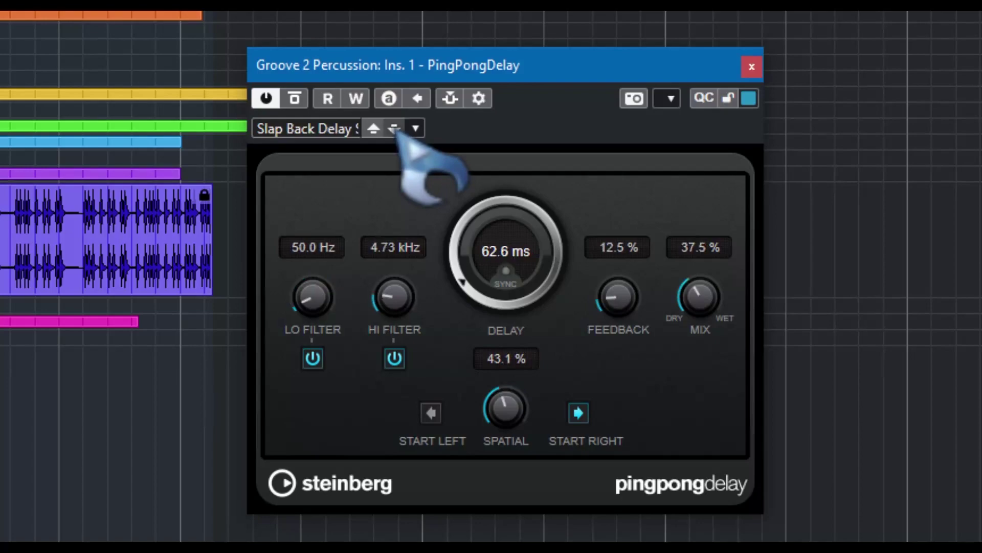
pyautogui.click(395, 131)
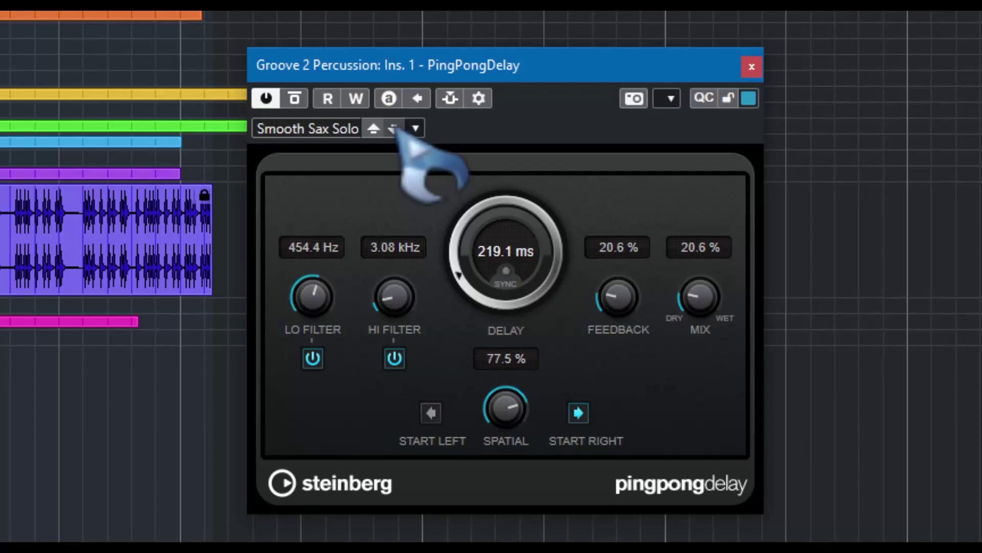
pyautogui.click(395, 131)
pyautogui.click(395, 131)
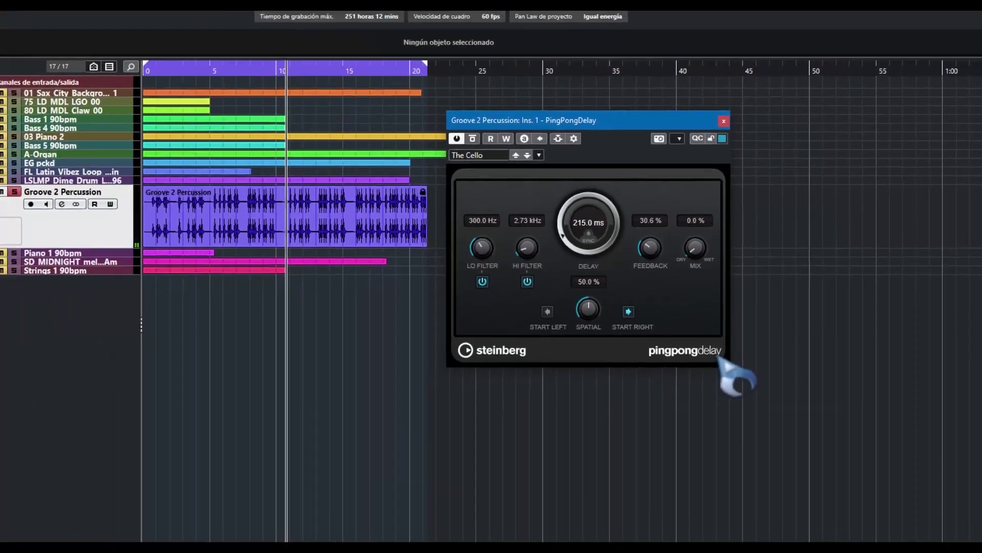